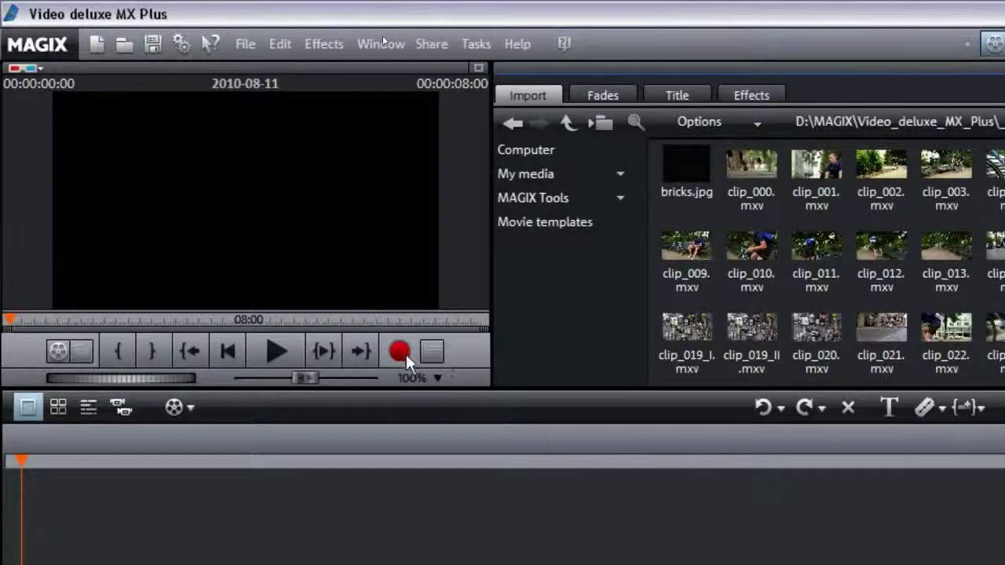
pyautogui.click(400, 352)
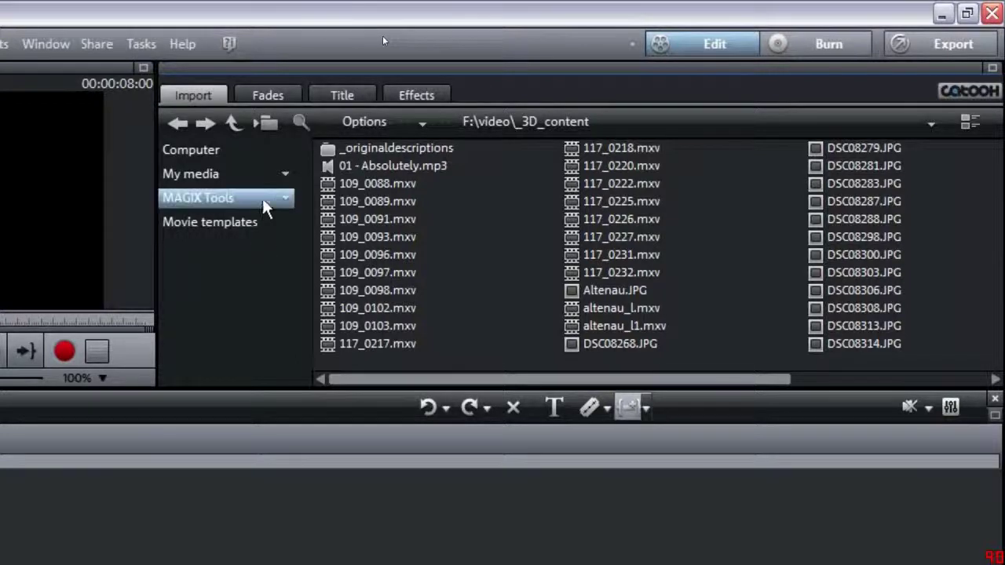
# Load the demo project __Demo_en.MVP from the _Demo folder of the saved projects
pyautogui.click(263, 173)
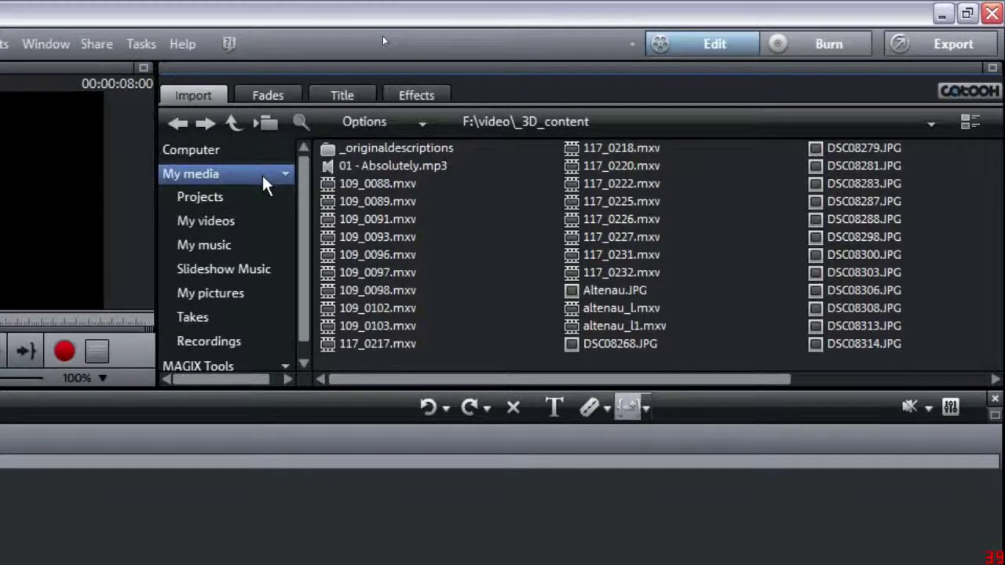
pyautogui.click(261, 195)
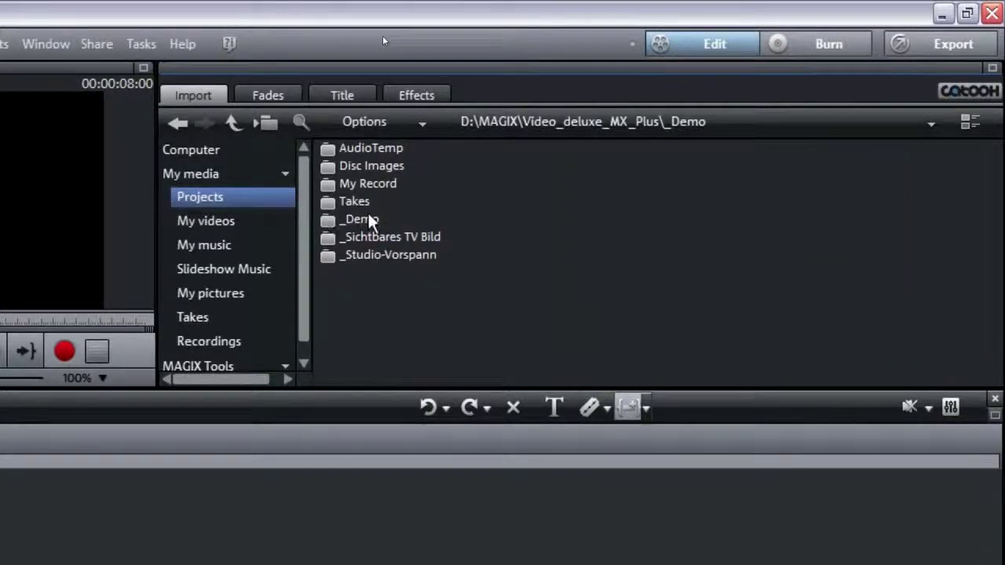
pyautogui.doubleClick(360, 219)
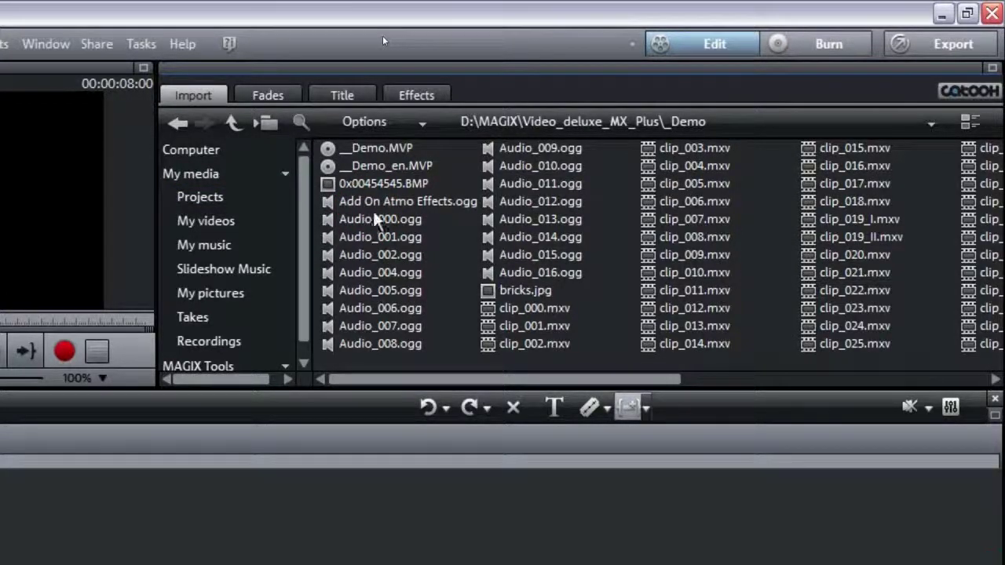
pyautogui.doubleClick(390, 168)
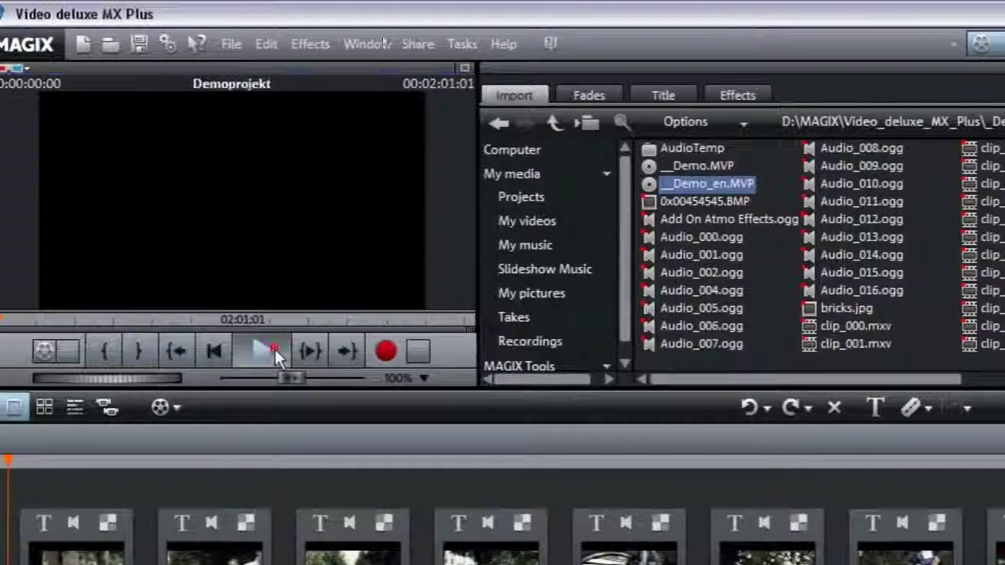
# Play the opening seconds of the demo project twice in the preview, stopping playback each time
pyautogui.click(274, 349)
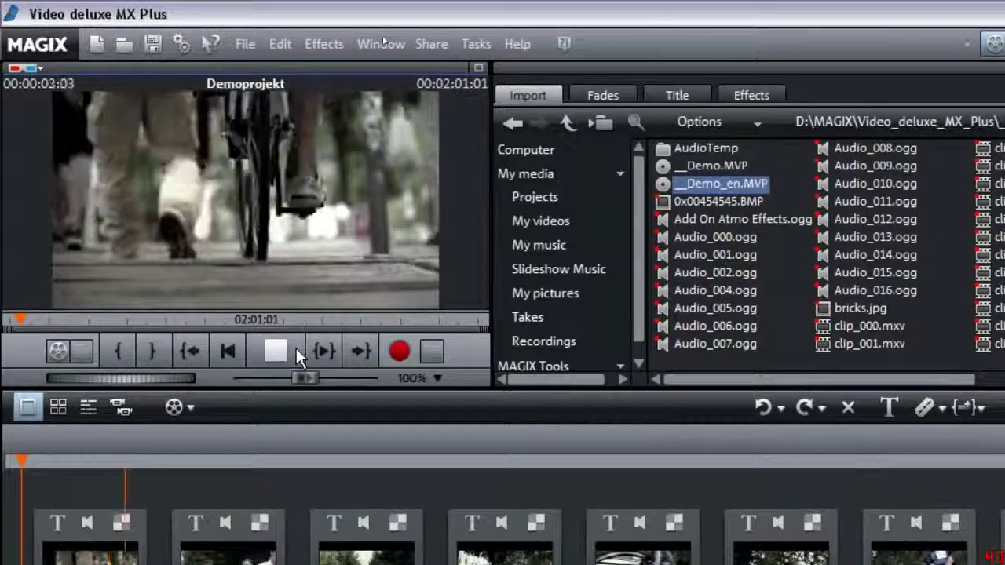
pyautogui.click(296, 348)
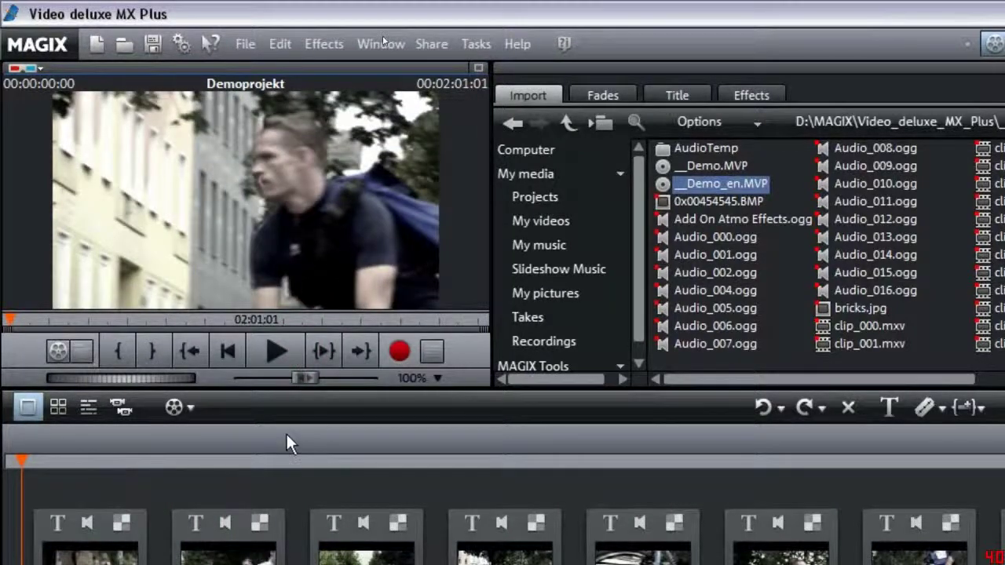
pyautogui.press('space')
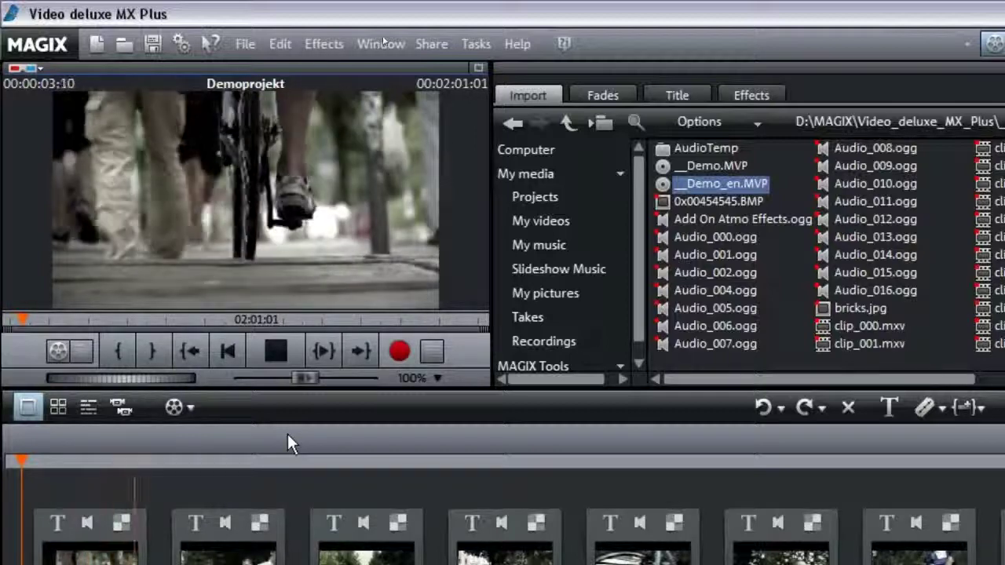
pyautogui.press('space')
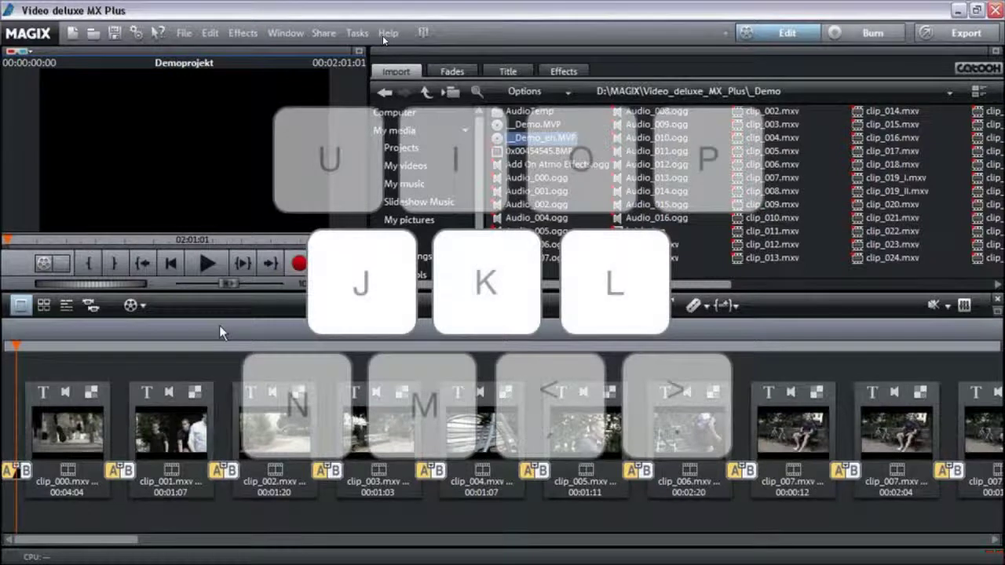
# Shuttle through the project forward at increasing speed and in reverse, resume normal forward playback, and stop it
pyautogui.press('l')
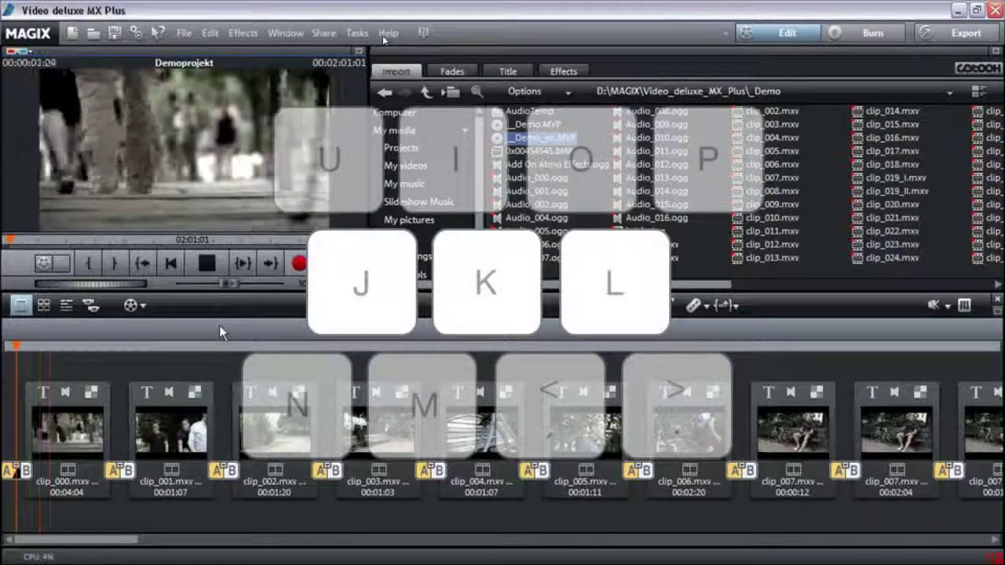
pyautogui.press('l')
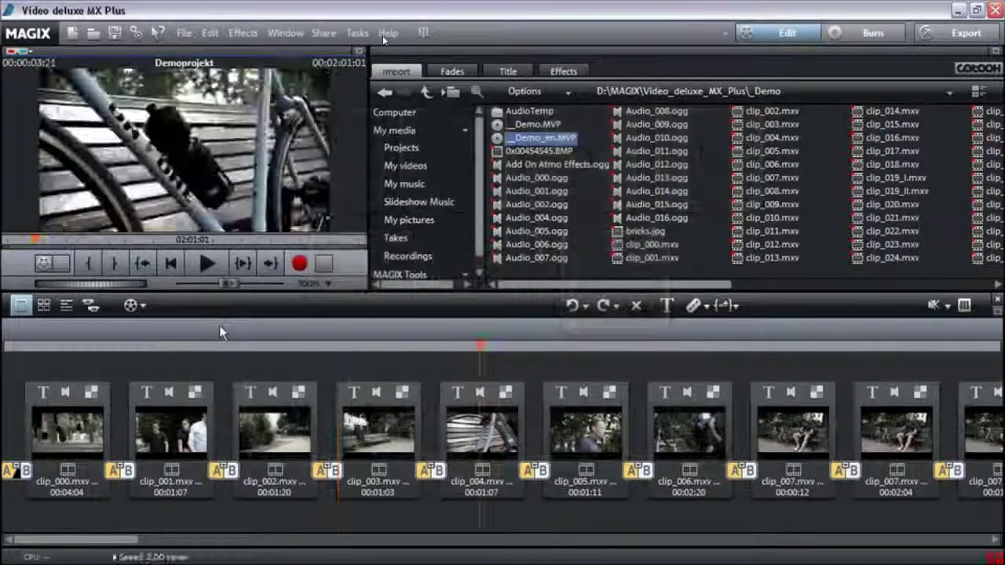
pyautogui.press('l')
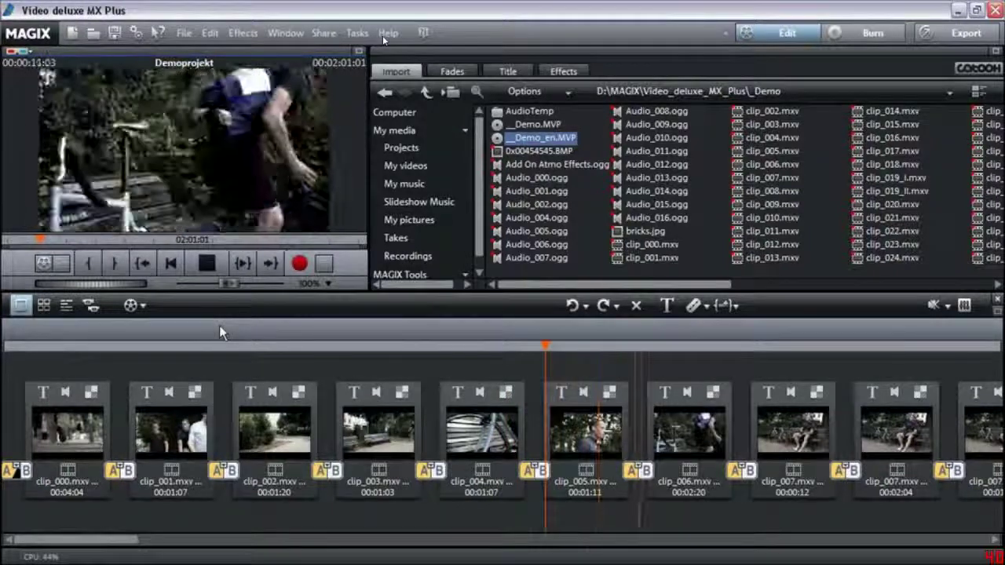
pyautogui.press('j')
pyautogui.press('l')
pyautogui.press('space')
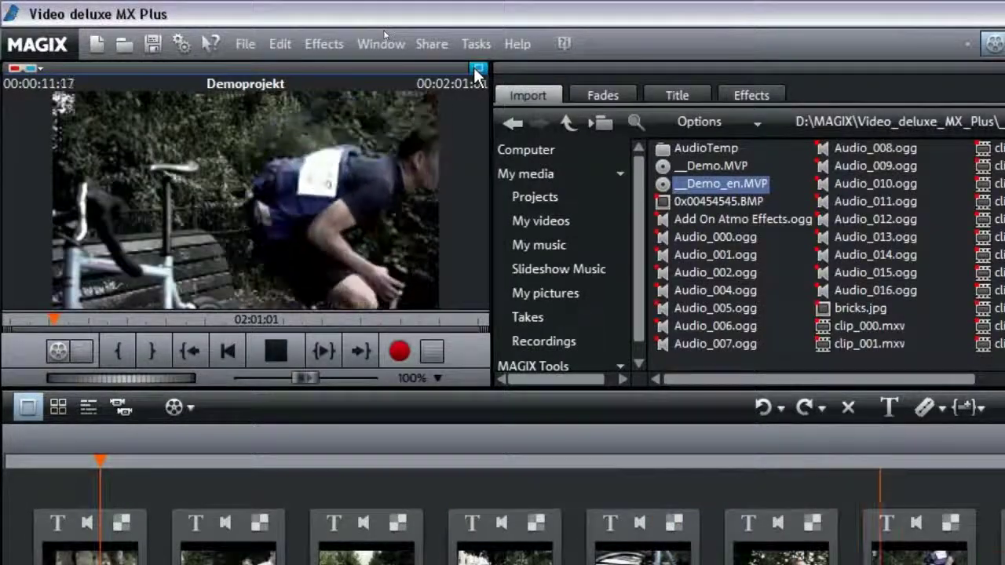
pyautogui.press('space')
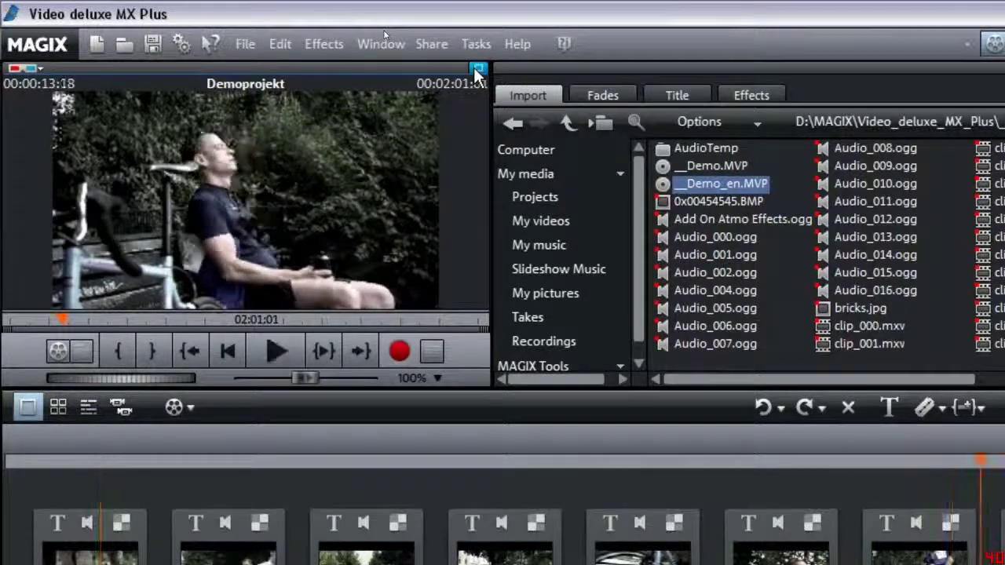
# Scrub the project preview, mark a playback range of 05:02 starting at 00:00:19:22, and play that range
pyautogui.click(157, 319)
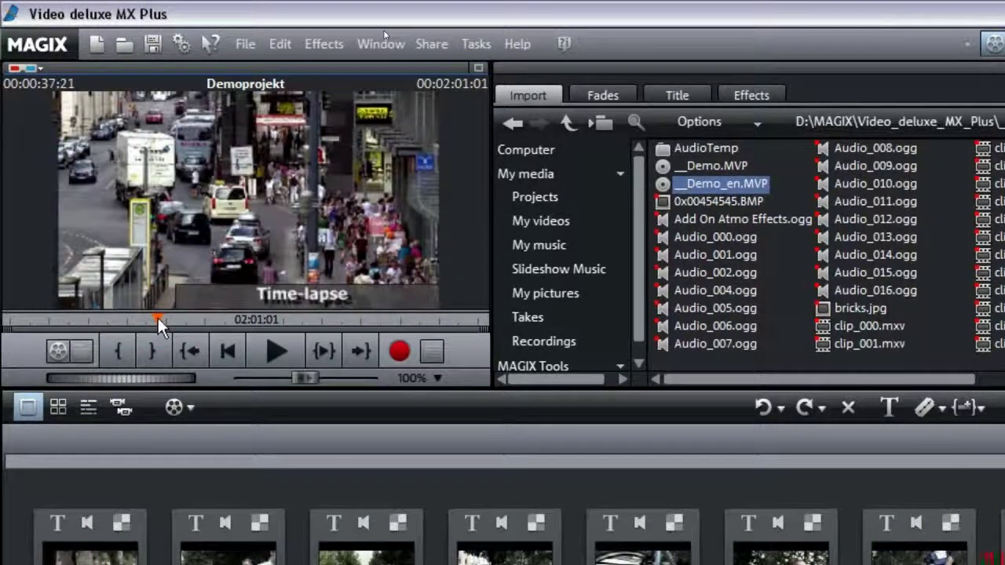
pyautogui.moveTo(157, 318); pyautogui.dragTo(112, 314)
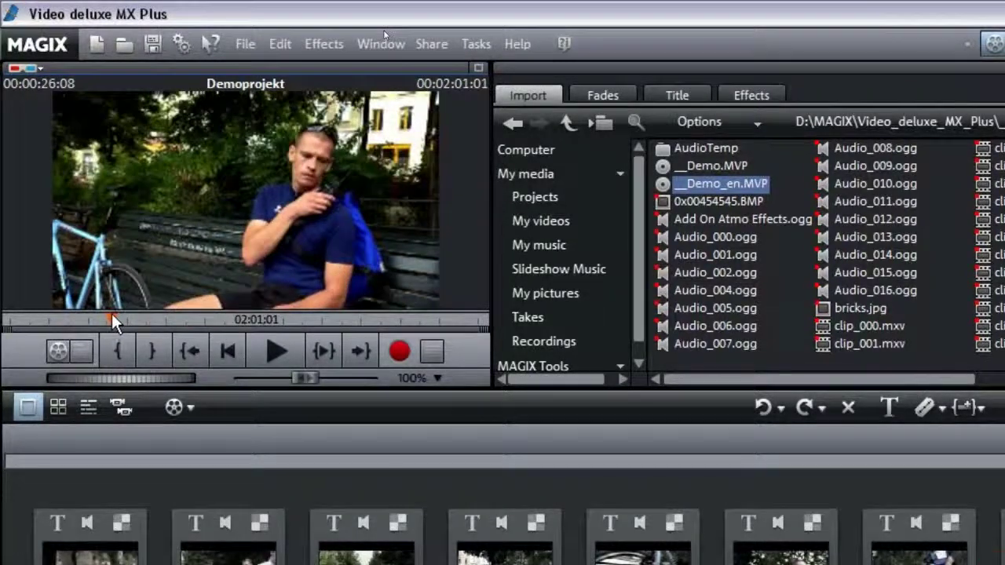
pyautogui.moveTo(10, 326); pyautogui.dragTo(87, 318)
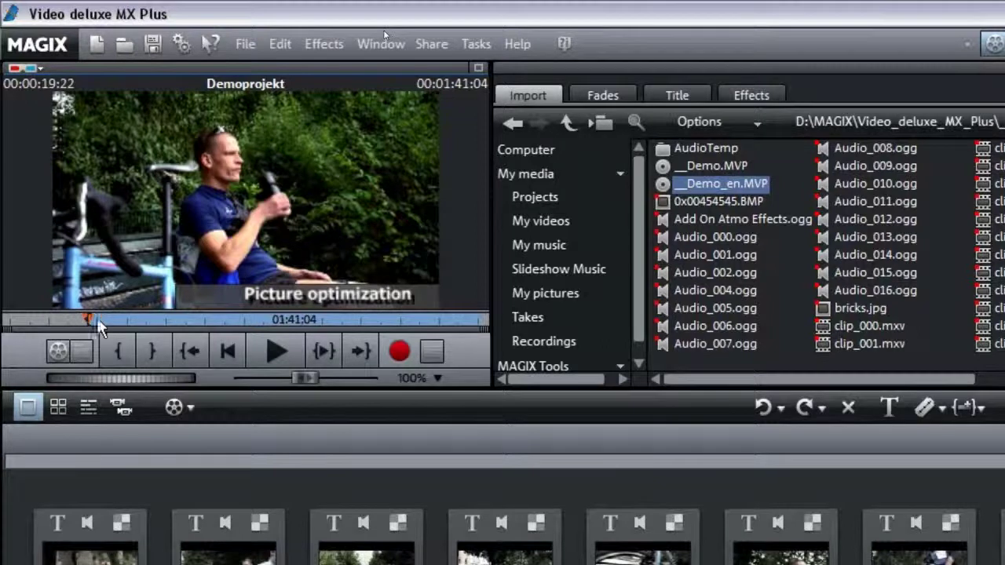
pyautogui.moveTo(467, 330)
pyautogui.mouseDown()
pyautogui.moveTo(471, 319)
pyautogui.moveTo(95, 319)
pyautogui.moveTo(107, 319)
pyautogui.mouseUp()
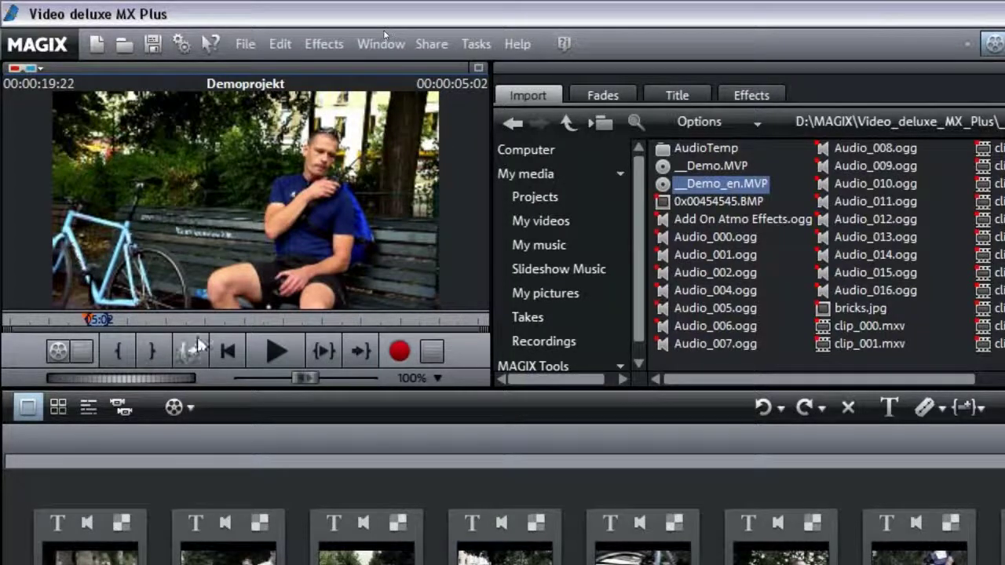
pyautogui.click(323, 352)
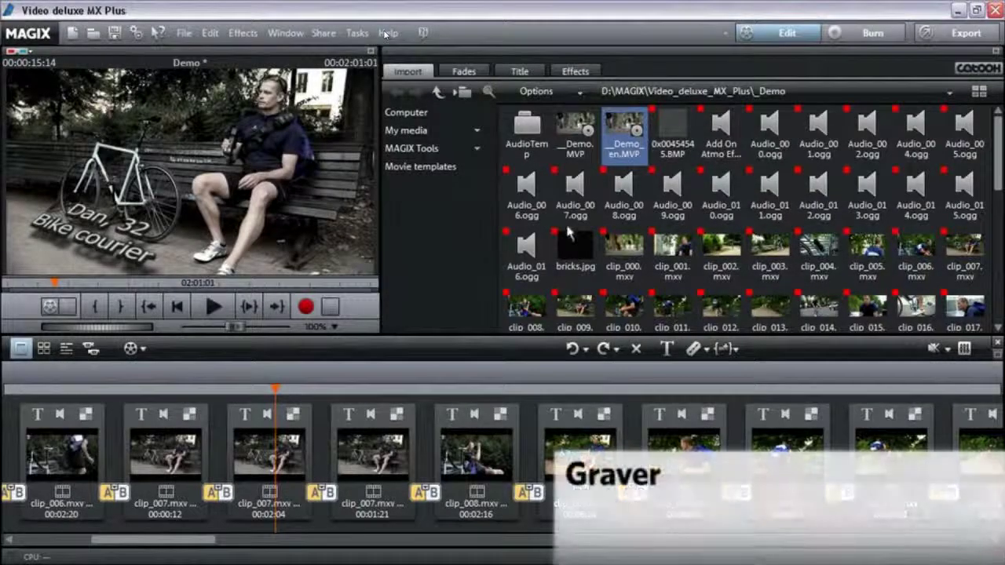
# Switch the project to disc burning and apply the "Lounge ... 16:9" menu template from the Animated HD category
pyautogui.click(849, 35)
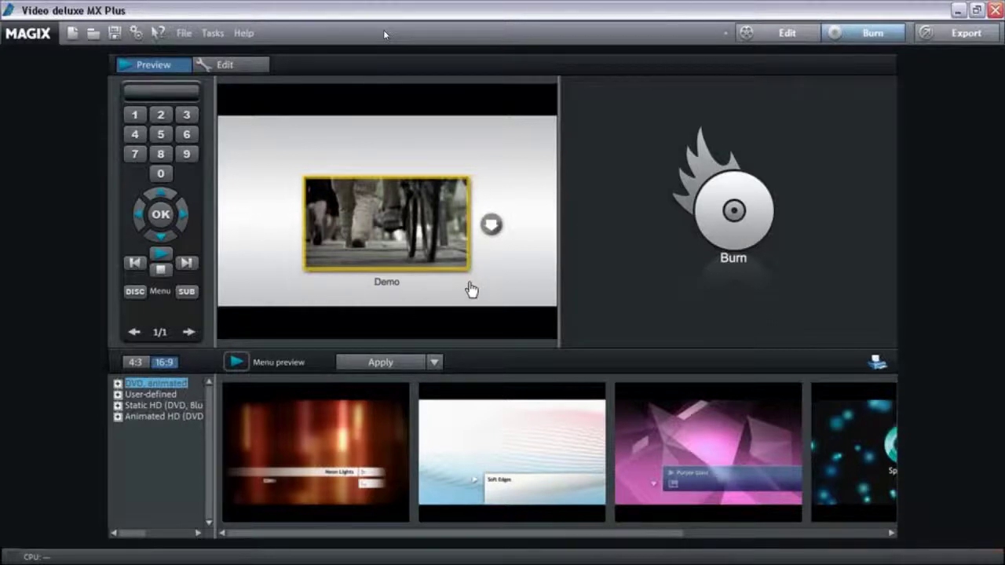
pyautogui.click(180, 416)
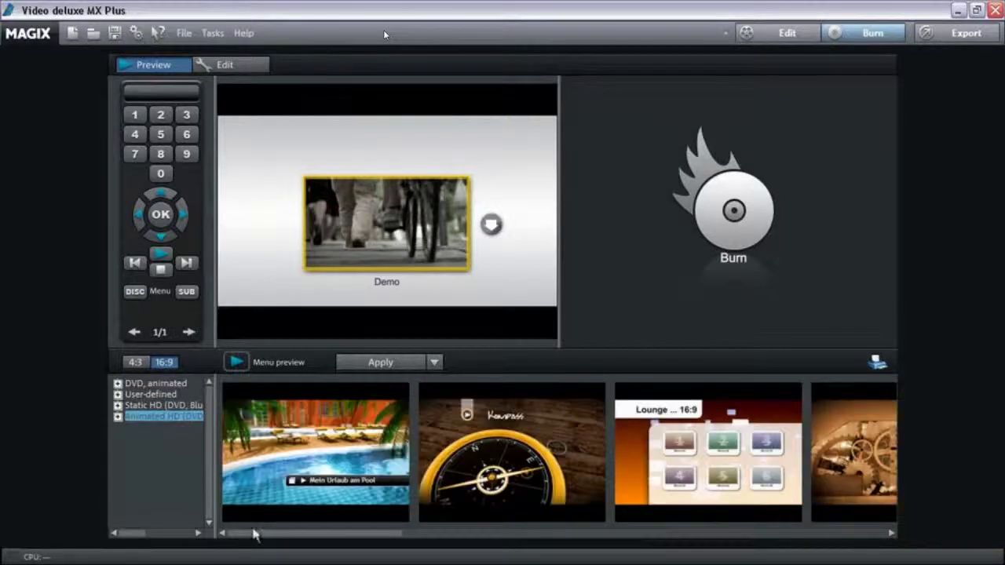
pyautogui.moveTo(260, 537); pyautogui.dragTo(346, 538)
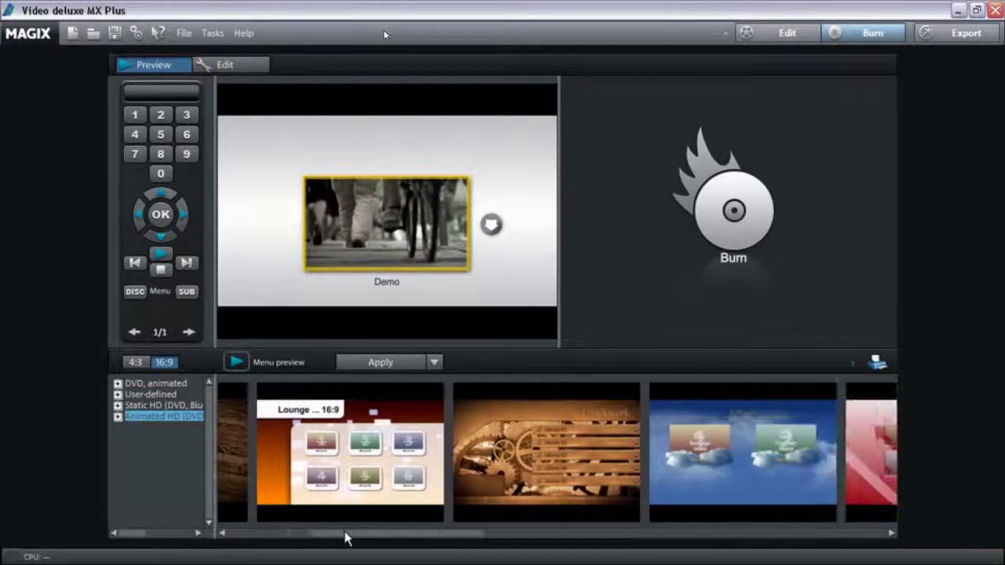
pyautogui.click(379, 461)
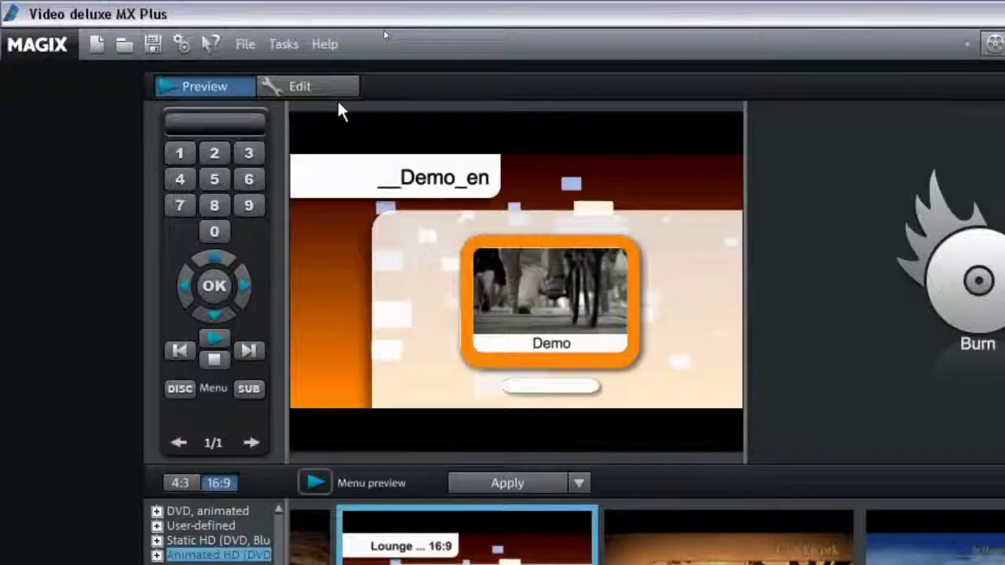
# Edit the disc menu to exclude clip_002, clip_004, clip_006, clip_008, clip_010 and clip_013 from Demo's chapter entries
pyautogui.click(244, 64)
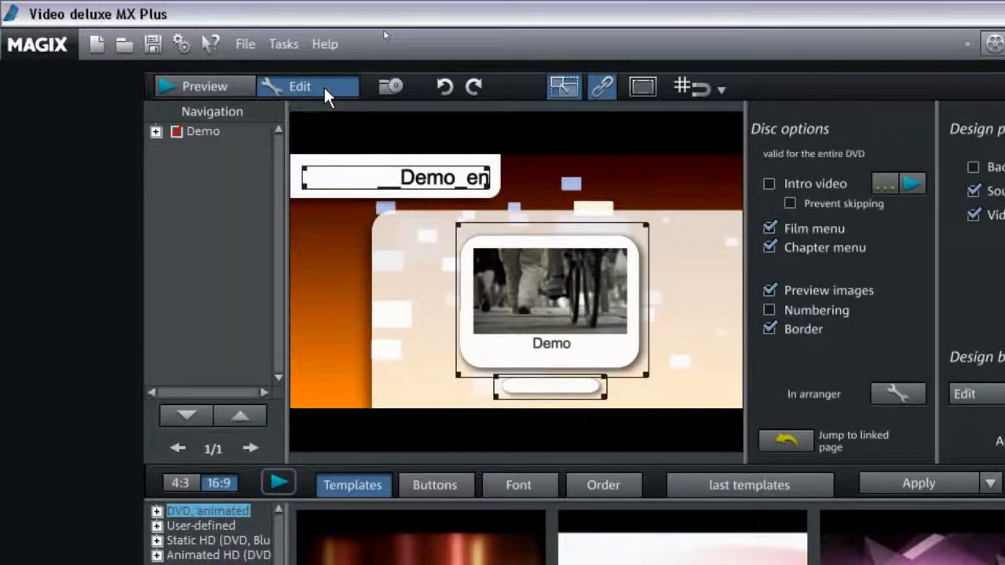
pyautogui.click(156, 131)
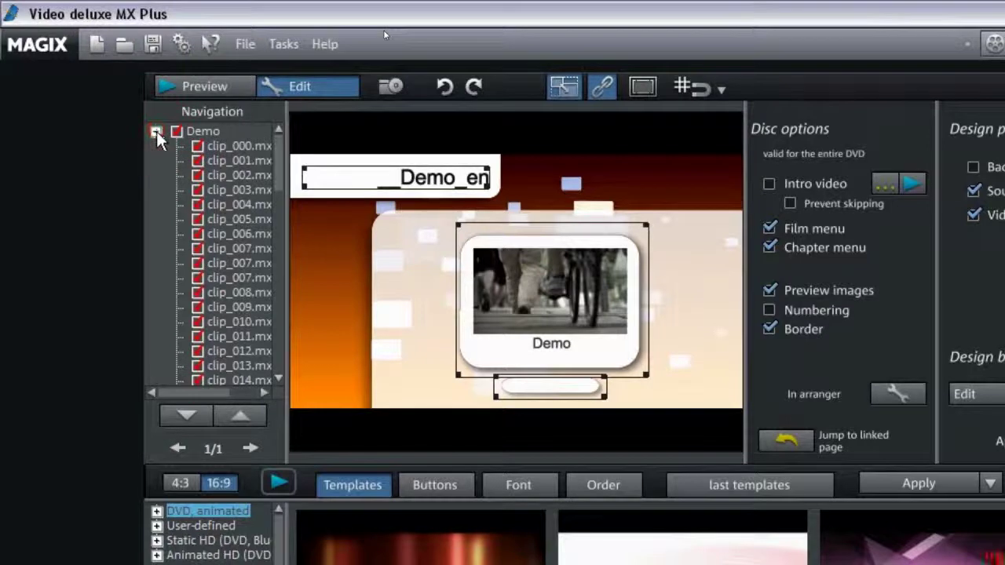
pyautogui.click(198, 233)
pyautogui.click(205, 131)
pyautogui.click(219, 144)
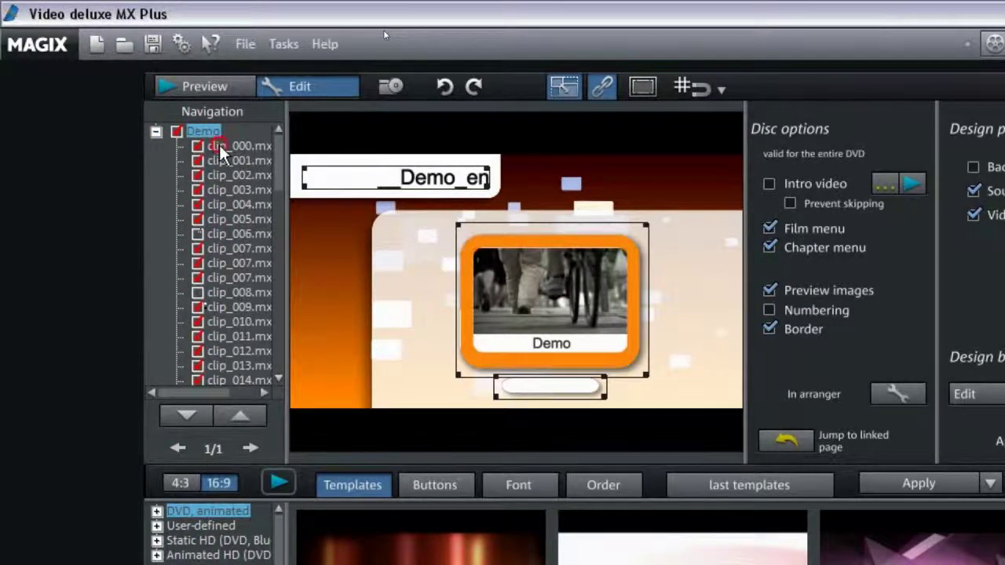
pyautogui.click(201, 175)
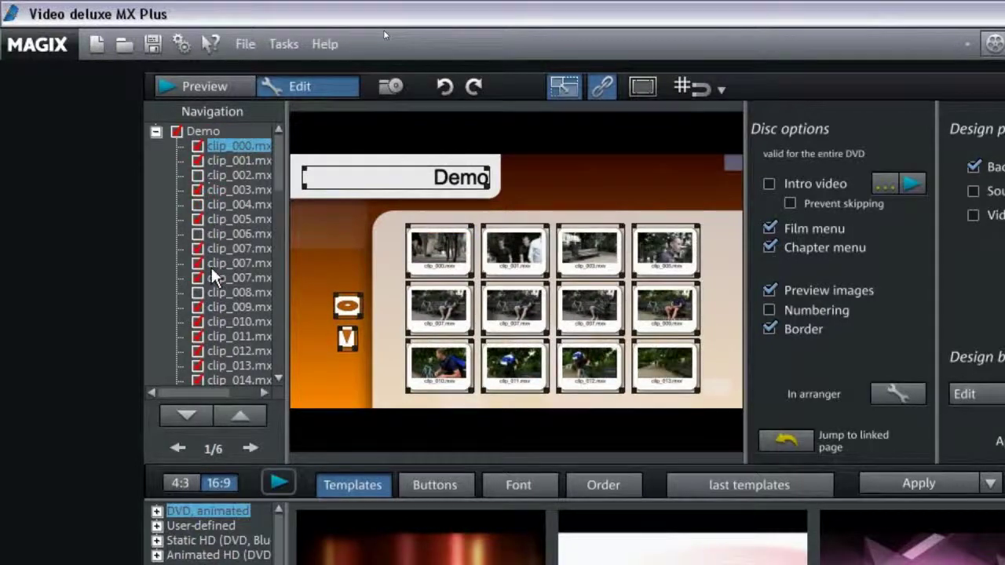
pyautogui.click(201, 321)
pyautogui.click(201, 366)
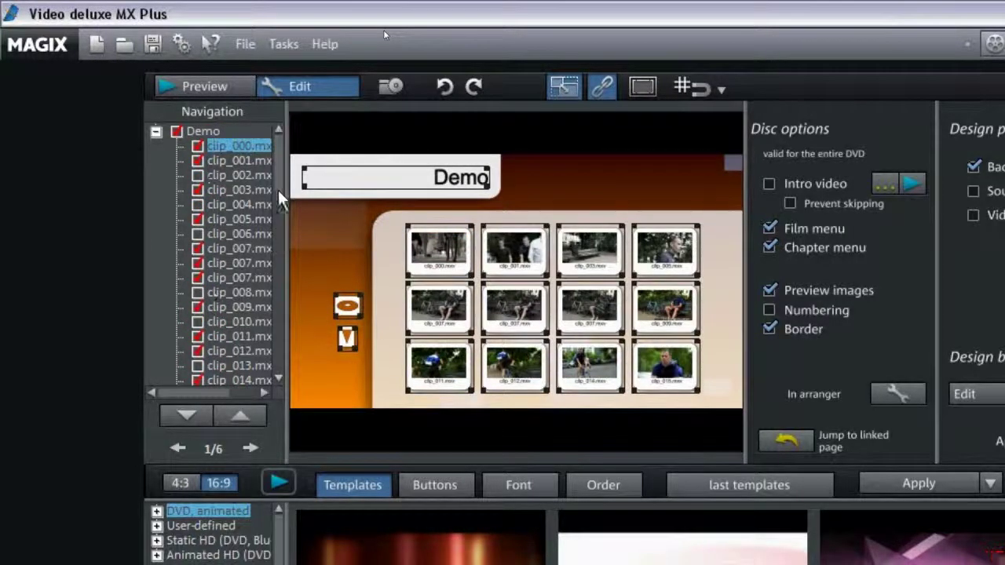
pyautogui.moveTo(278, 166); pyautogui.dragTo(280, 220)
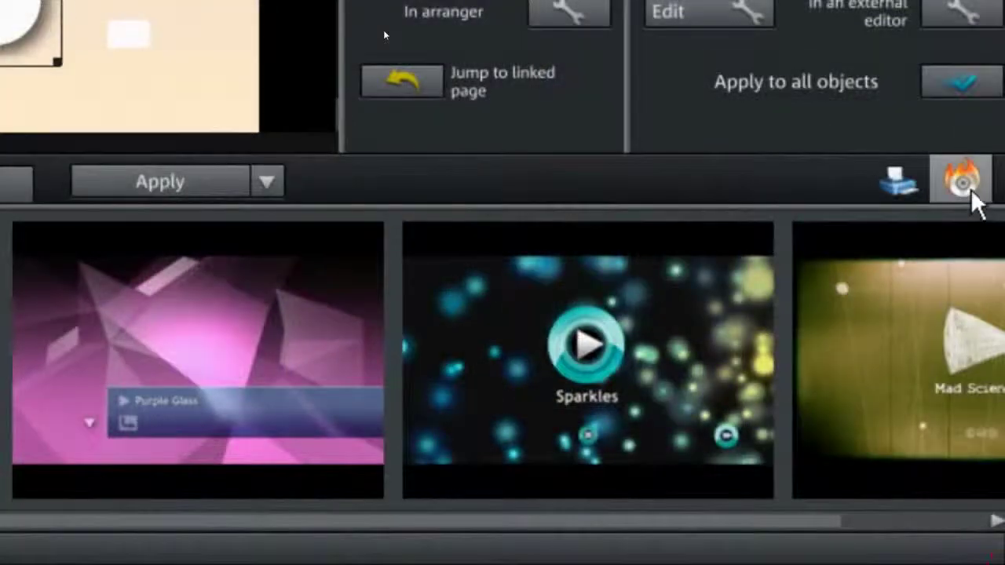
# Bring up the disc type selection for burning and review the other formats, including Mini DVD
pyautogui.click(967, 189)
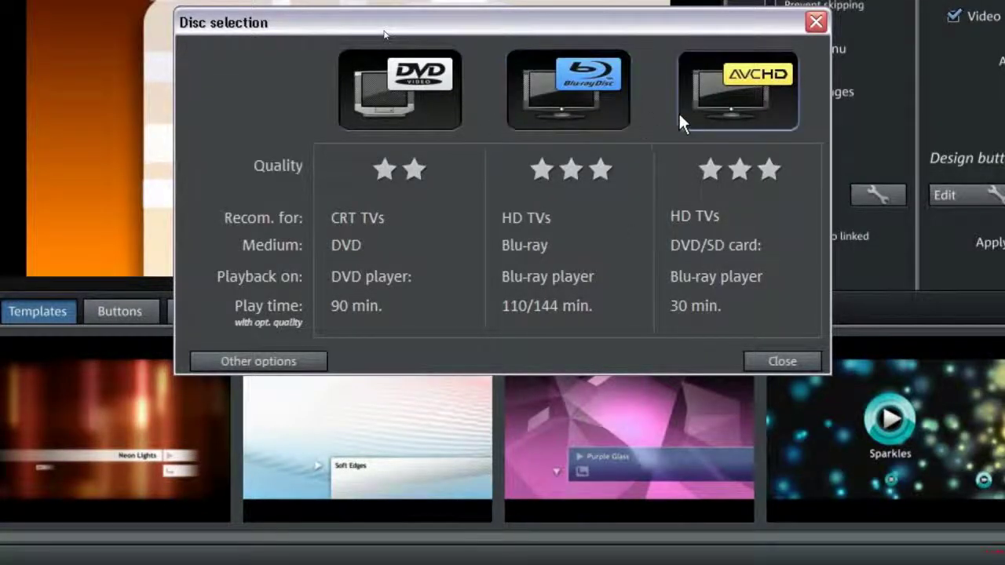
pyautogui.click(259, 364)
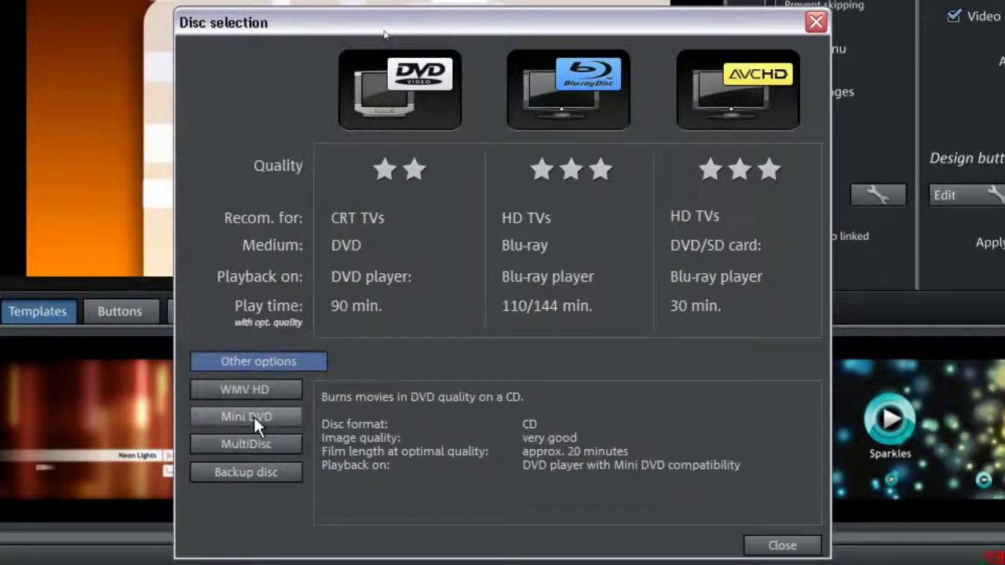
pyautogui.moveTo(253, 435)
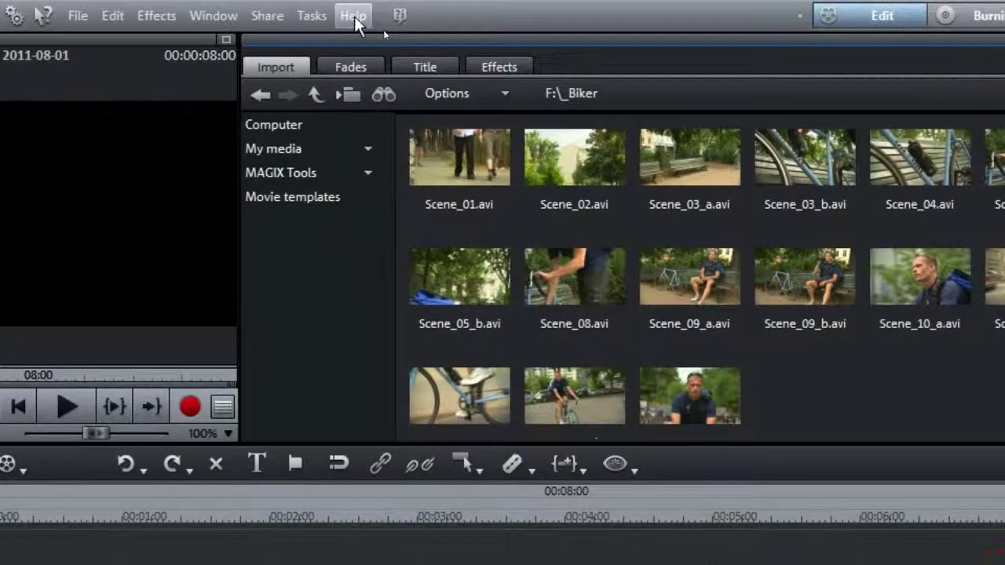
# Look up the keyword "effects" in the program help index and display its topic
pyautogui.click(353, 18)
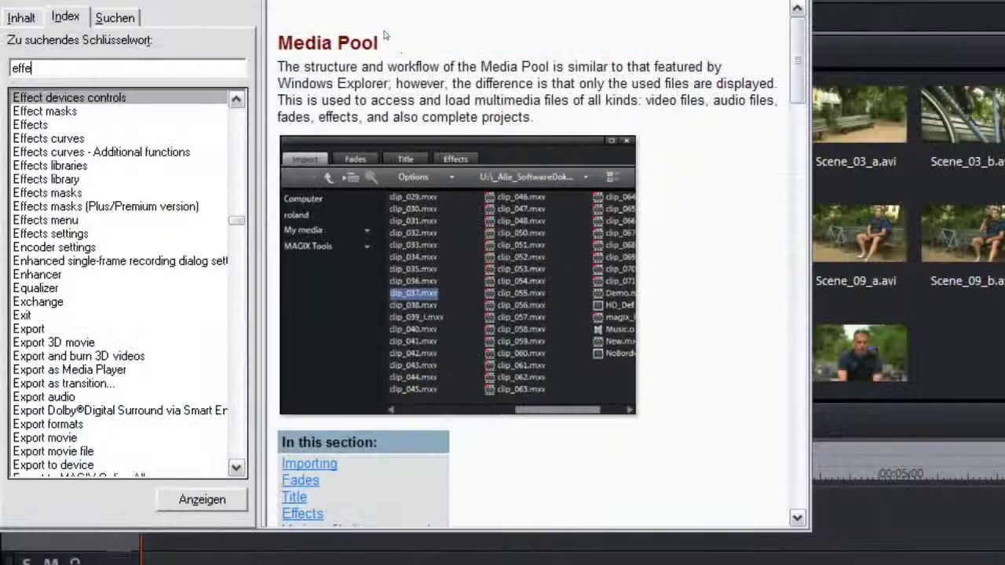
pyautogui.write('cts')
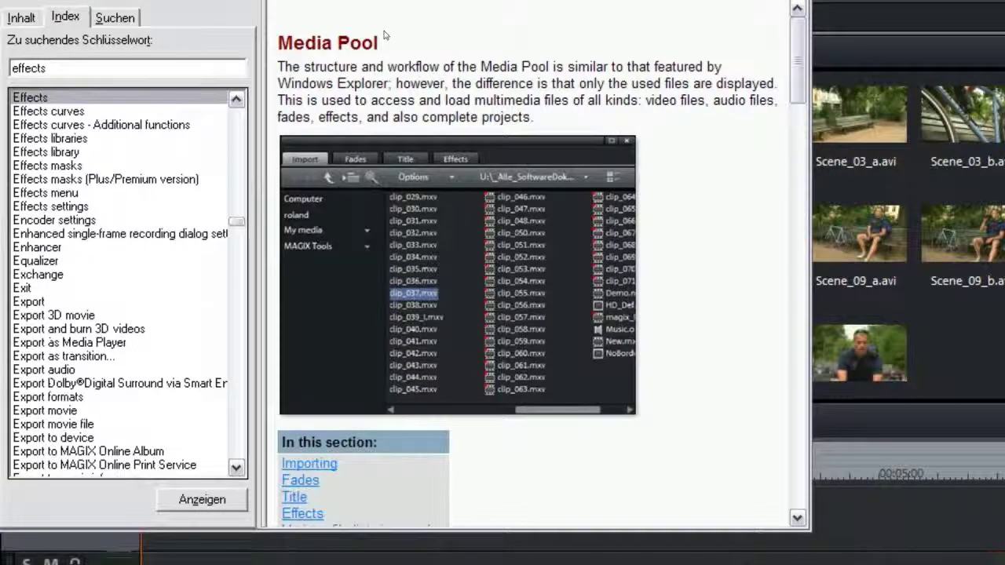
pyautogui.press('Return')
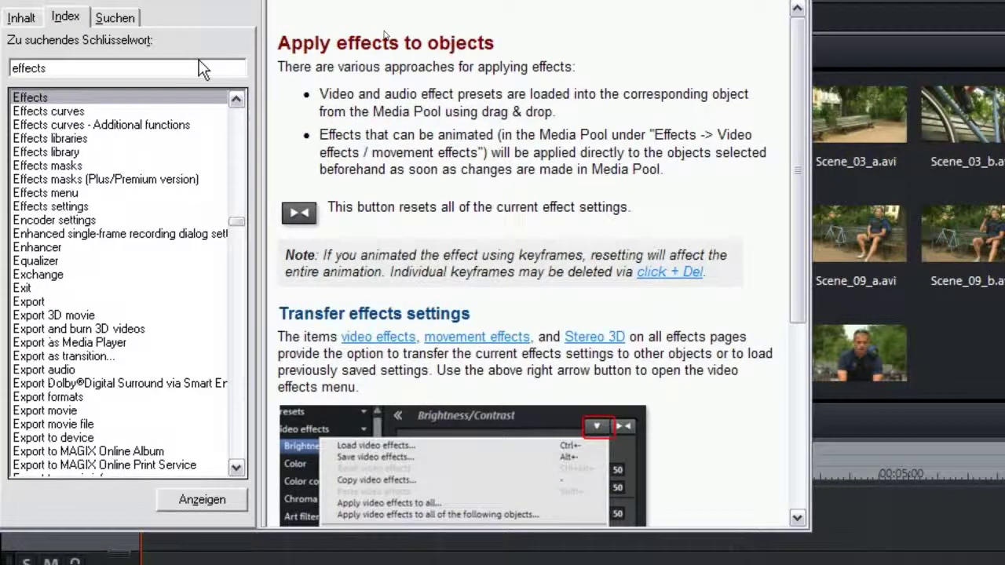
# Read further through the help topic on applying effects to objects
pyautogui.moveTo(797, 36); pyautogui.dragTo(796, 67)
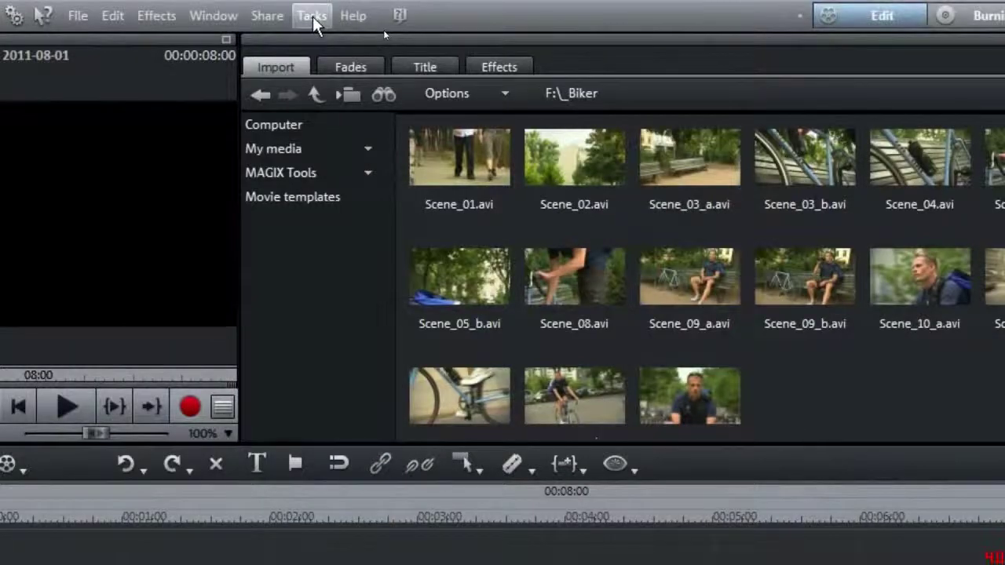
# Review the explanations of the editing tasks, including scene length, transitions, texts and effects, and automatic video editing
pyautogui.click(312, 16)
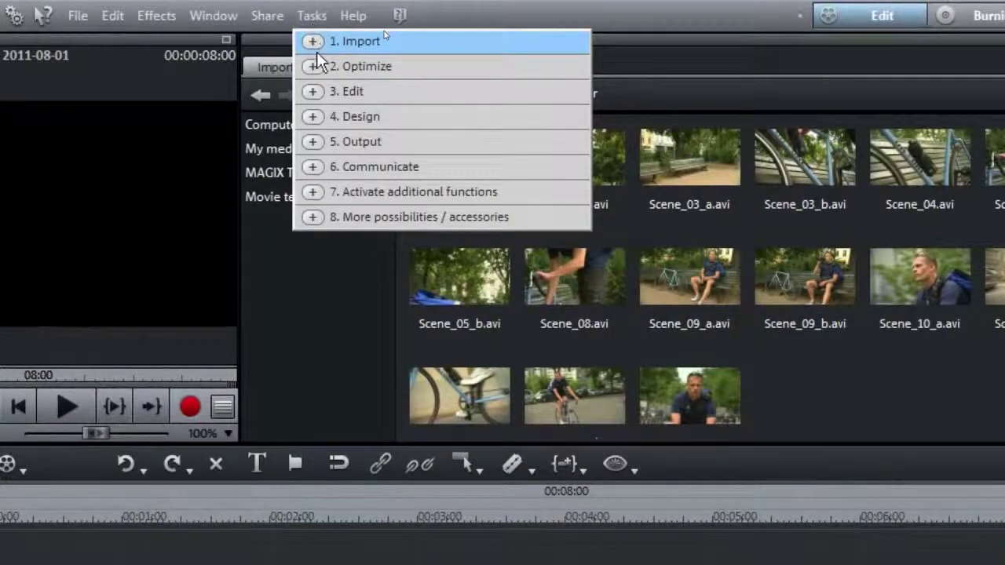
pyautogui.click(319, 89)
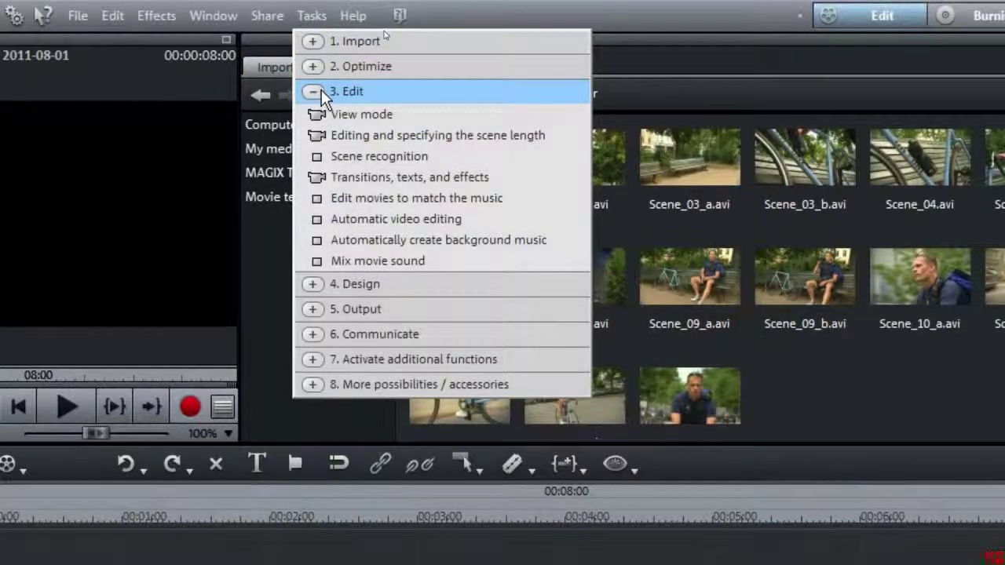
pyautogui.moveTo(353, 121)
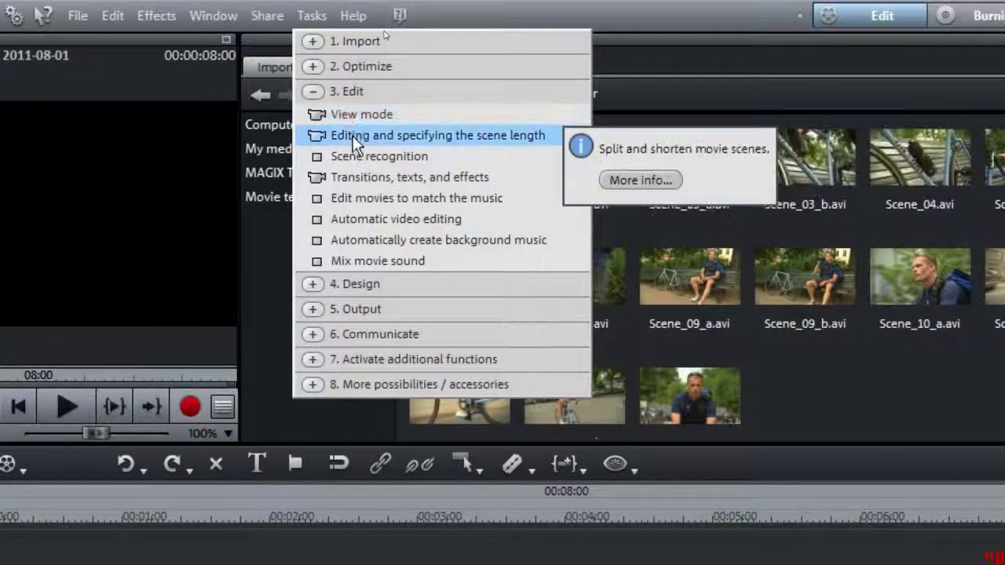
pyautogui.moveTo(354, 155)
pyautogui.moveTo(354, 175)
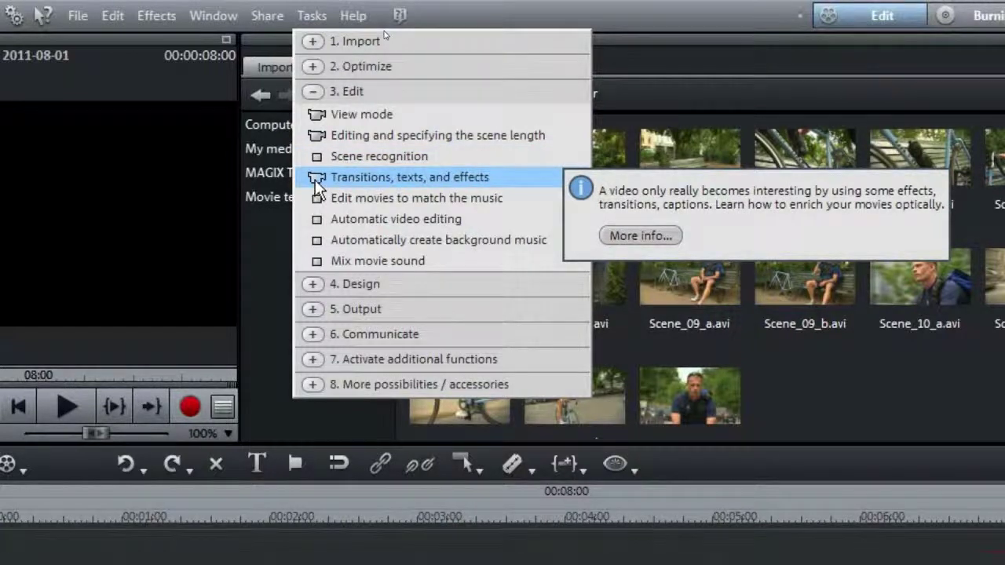
pyautogui.moveTo(379, 219)
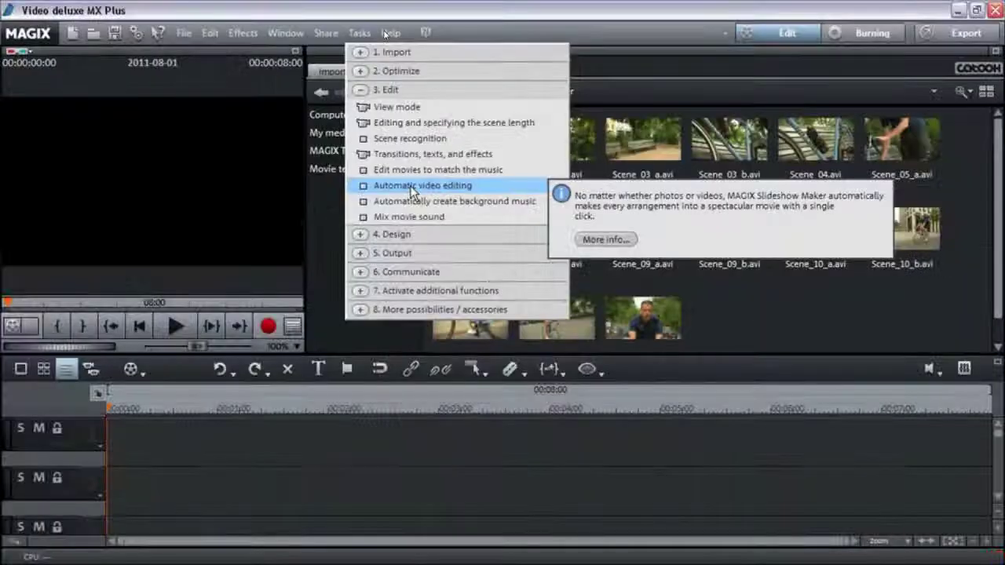
pyautogui.click(411, 192)
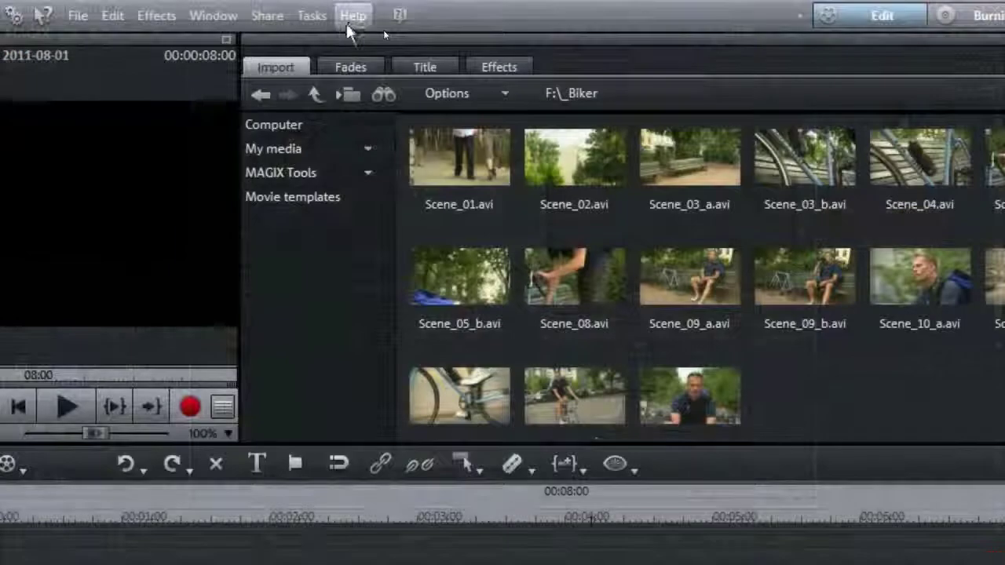
# Bring up the available help options, including introductory videos and online tutorials
pyautogui.click(353, 17)
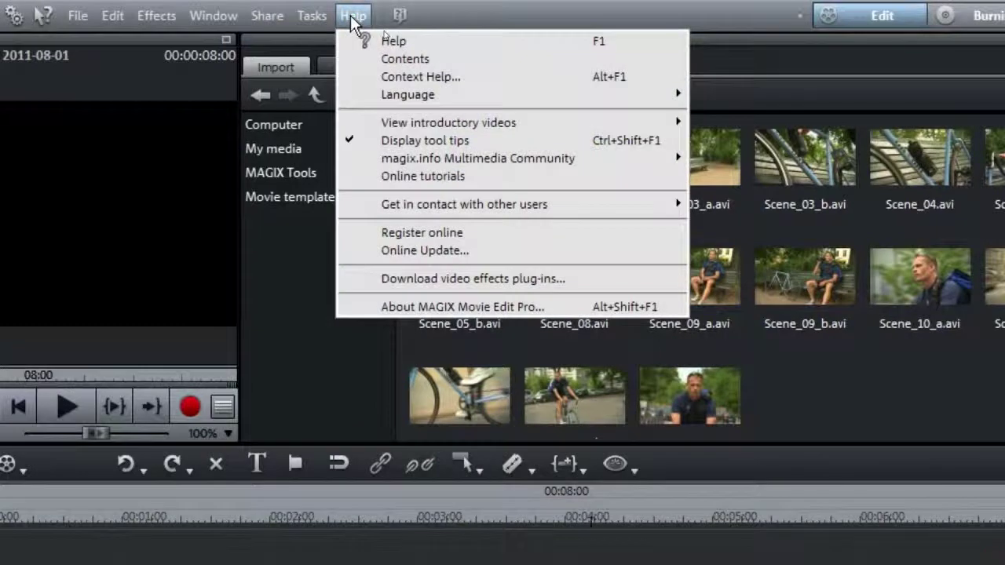